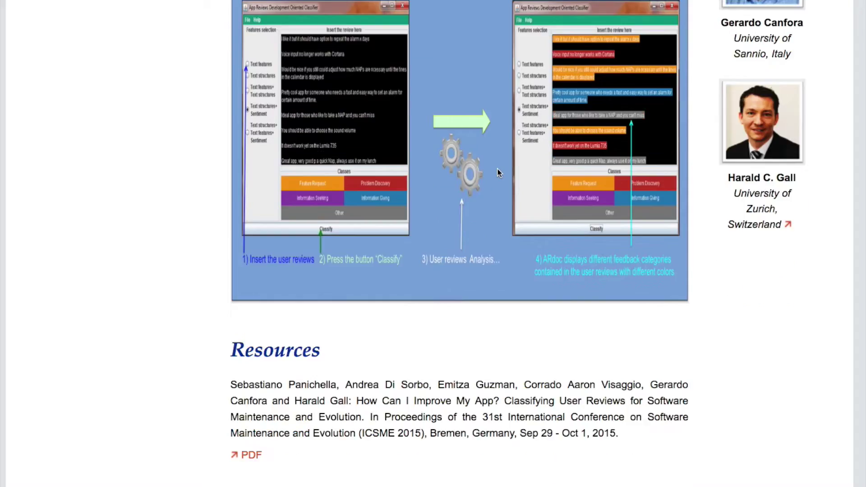
pyautogui.scroll(-3, 498, 169)
pyautogui.scroll(-3, 497, 168)
pyautogui.scroll(-1, 497, 173)
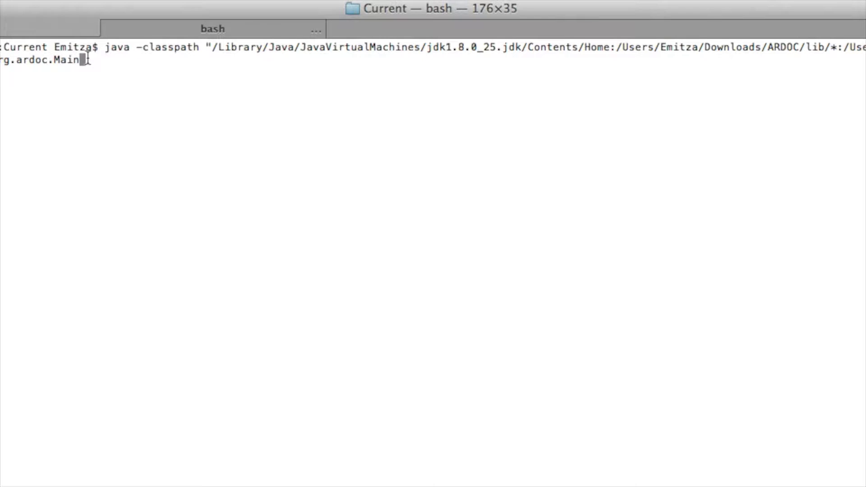
# Launch ARdoc via java -classpath org.ardoc.Main and move its window to the upper left
pyautogui.press('Return')
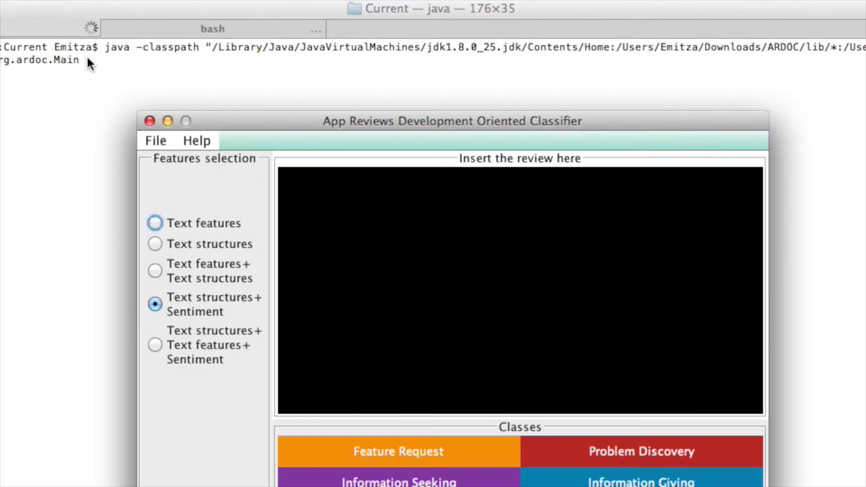
pyautogui.moveTo(255, 124); pyautogui.dragTo(206, 39)
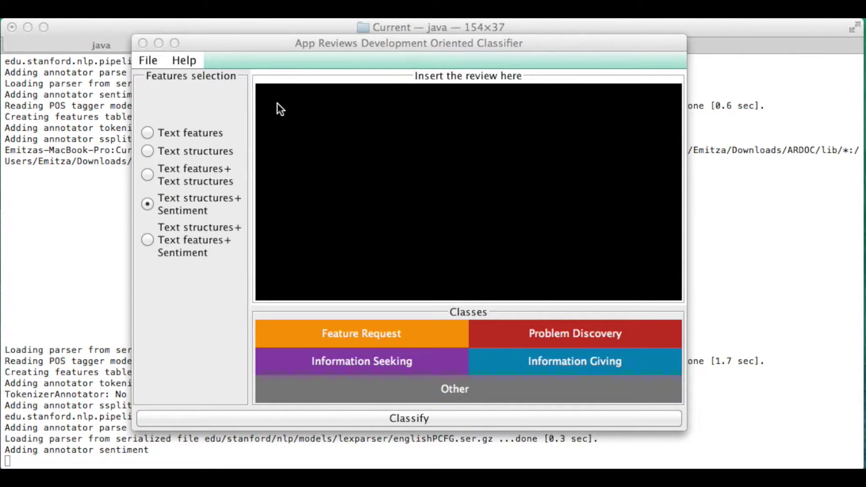
# Paste two reviews into the review area and classify them with the default features
pyautogui.click(271, 98)
pyautogui.write('Awesome never longer than set :-)  Very good App but it can be improved but it is one of the best q I have tried')
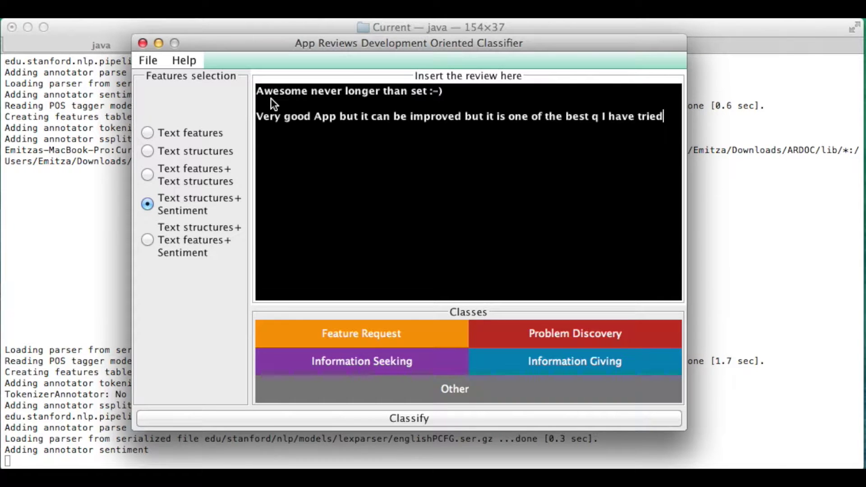
pyautogui.click(464, 420)
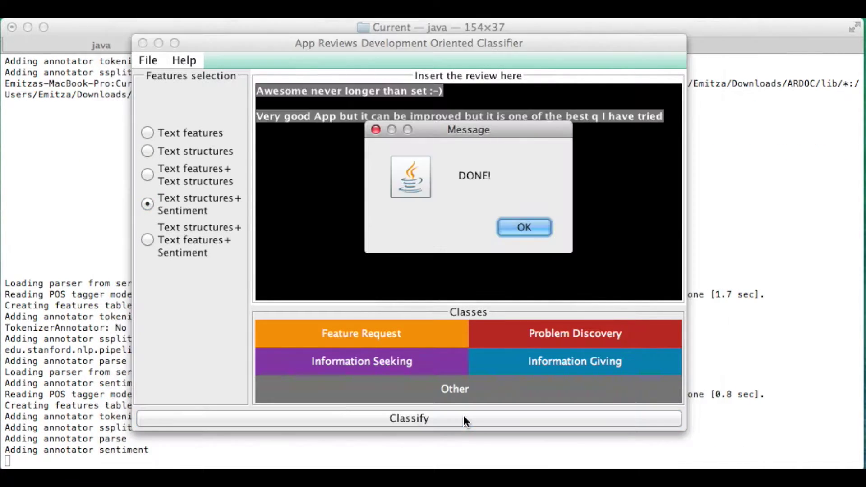
pyautogui.click(523, 225)
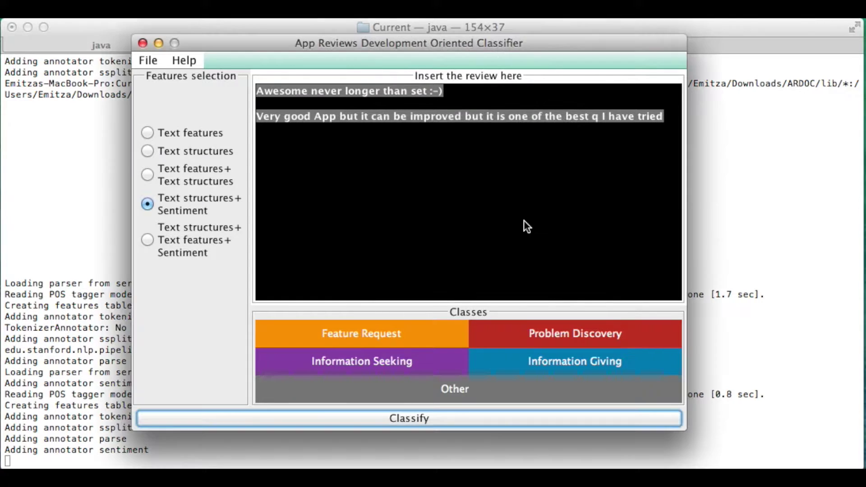
# Reclassify the two reviews using Text features only
pyautogui.click(146, 133)
pyautogui.click(435, 418)
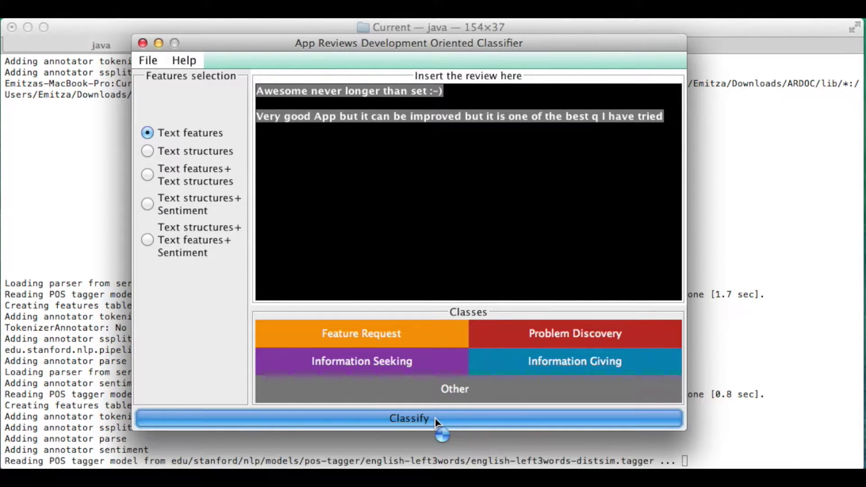
pyautogui.click(520, 226)
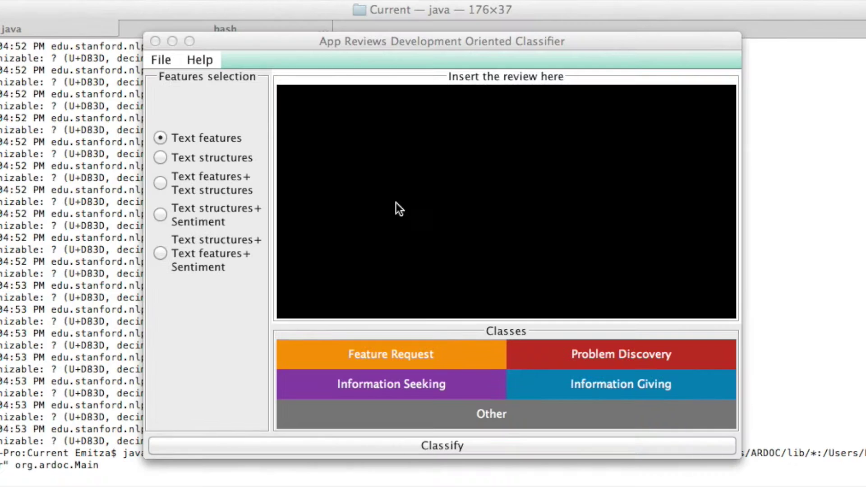
# Open review_sample from the home folder as a text file and classify its reviews
pyautogui.click(159, 62)
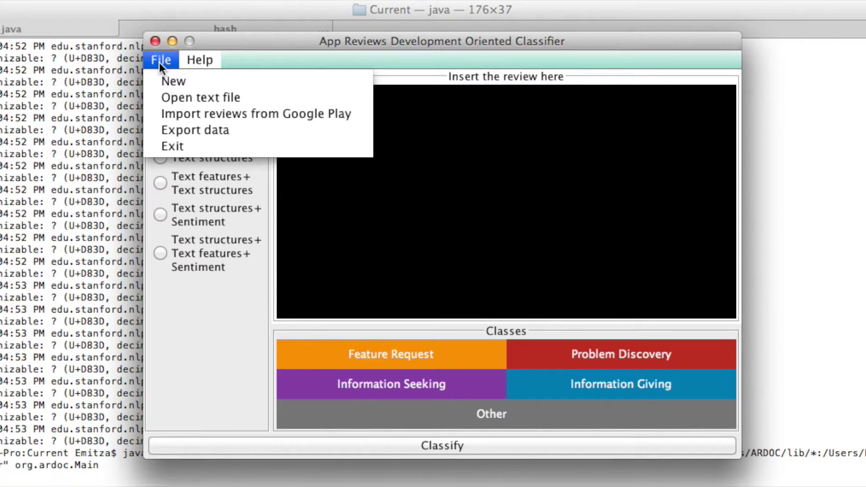
pyautogui.click(179, 98)
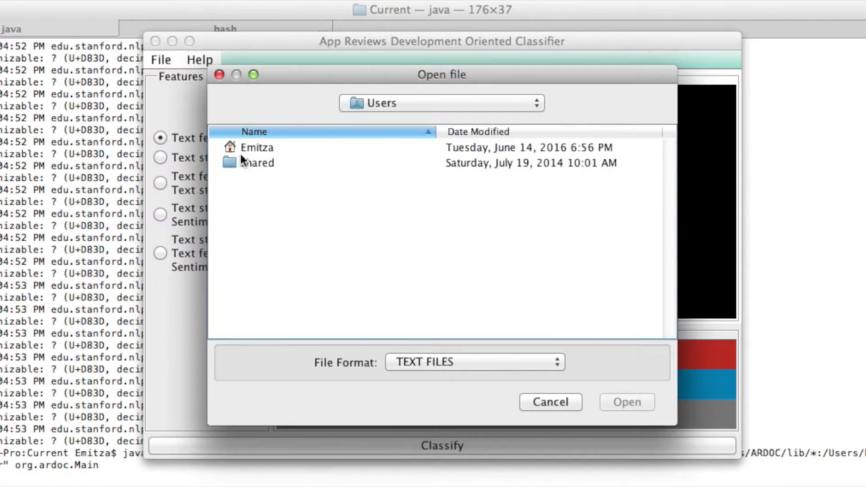
pyautogui.doubleClick(247, 148)
pyautogui.scroll(-3, 292, 205)
pyautogui.scroll(-8, 294, 284)
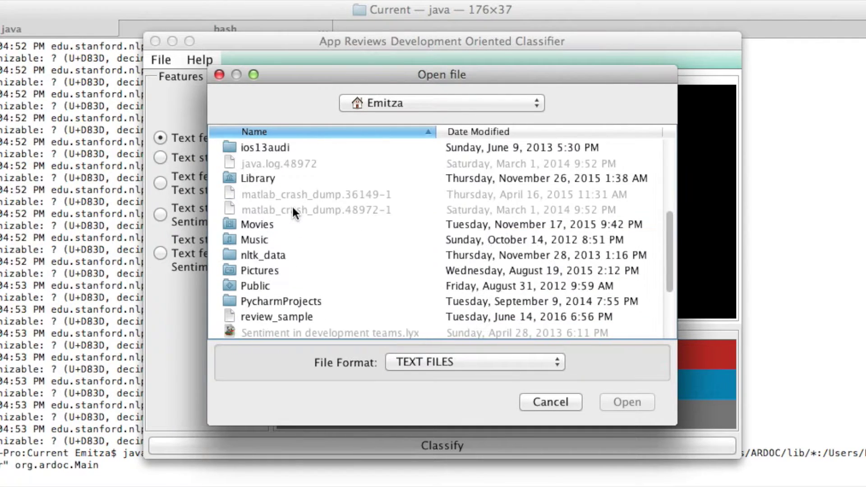
pyautogui.scroll(-1, 294, 287)
pyautogui.click(296, 300)
pyautogui.click(620, 399)
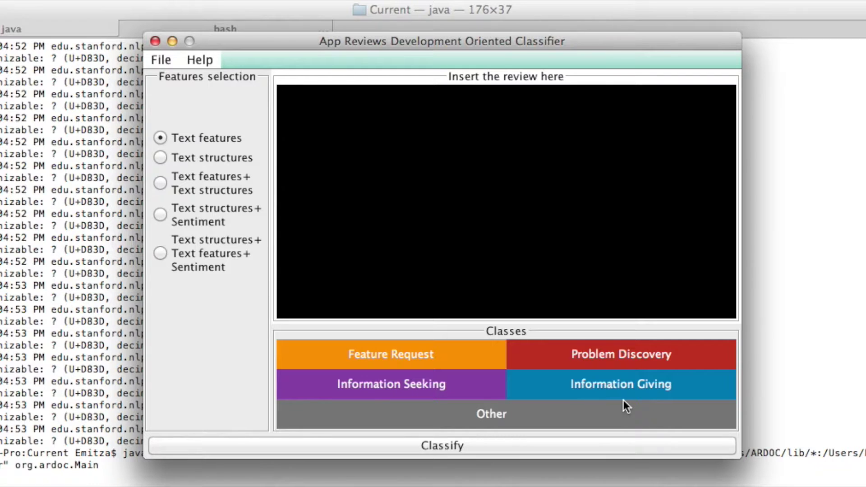
pyautogui.click(572, 446)
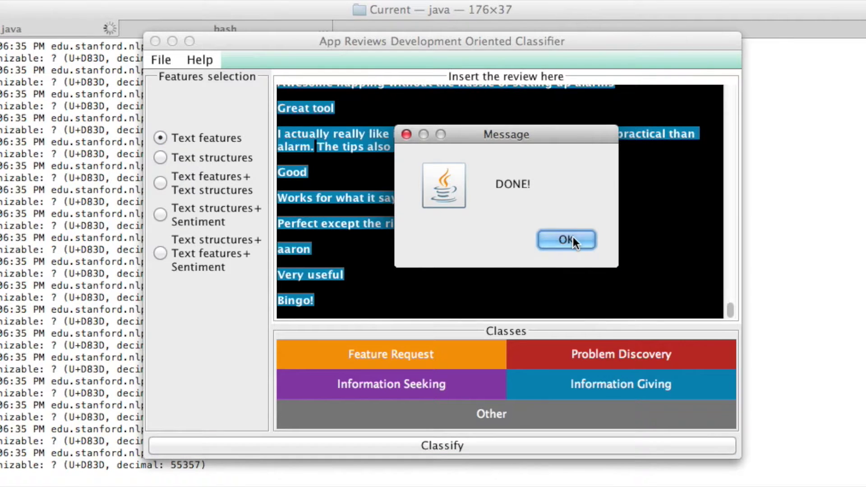
# Dismiss the DONE! message to view the colour-highlighted reviews
pyautogui.click(568, 239)
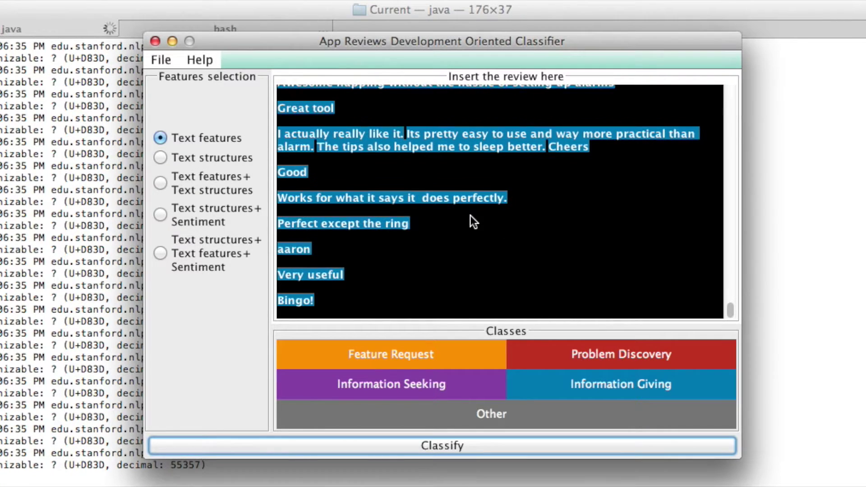
pyautogui.scroll(5, 470, 216)
pyautogui.scroll(5, 471, 216)
pyautogui.scroll(5, 470, 216)
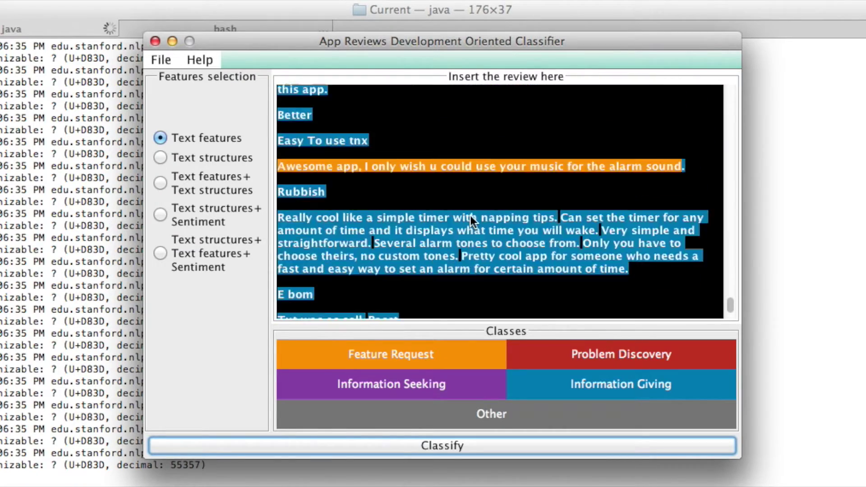
pyautogui.scroll(5, 471, 216)
pyautogui.scroll(5, 471, 220)
pyautogui.scroll(5, 471, 221)
pyautogui.scroll(5, 471, 220)
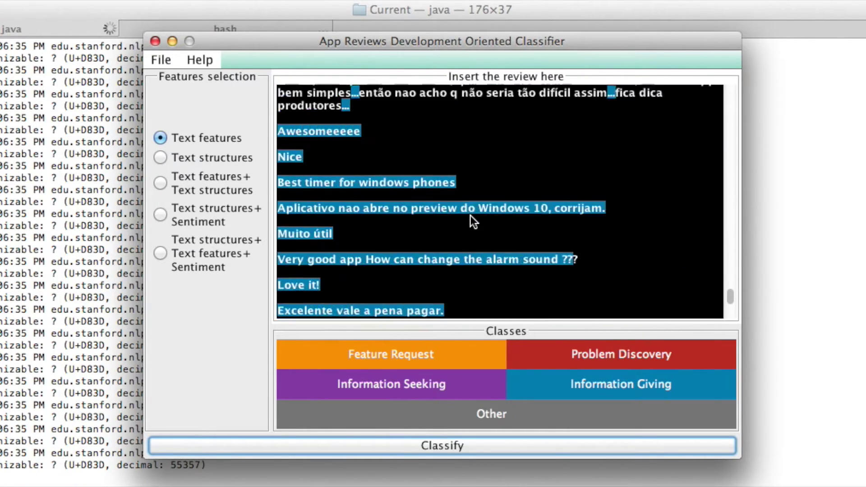
pyautogui.scroll(5, 470, 220)
pyautogui.scroll(5, 471, 217)
pyautogui.scroll(5, 471, 215)
pyautogui.scroll(5, 470, 217)
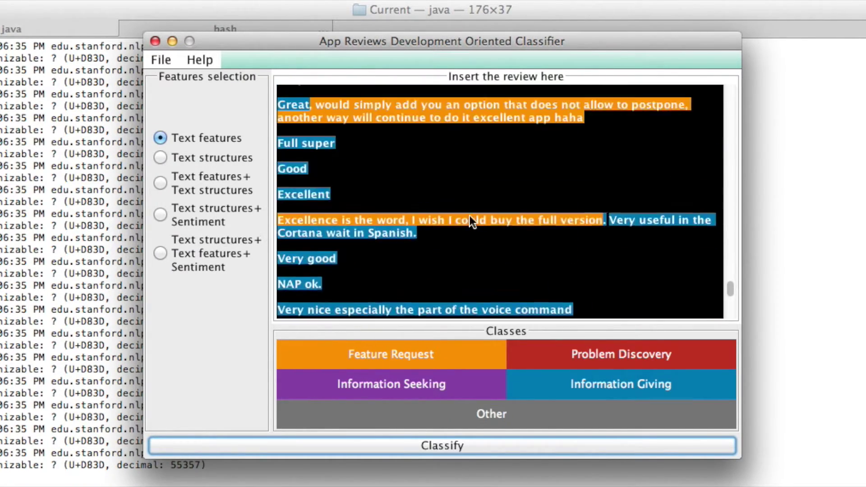
pyautogui.scroll(5, 470, 217)
pyautogui.scroll(5, 470, 216)
pyautogui.scroll(5, 470, 216)
pyautogui.scroll(5, 470, 216)
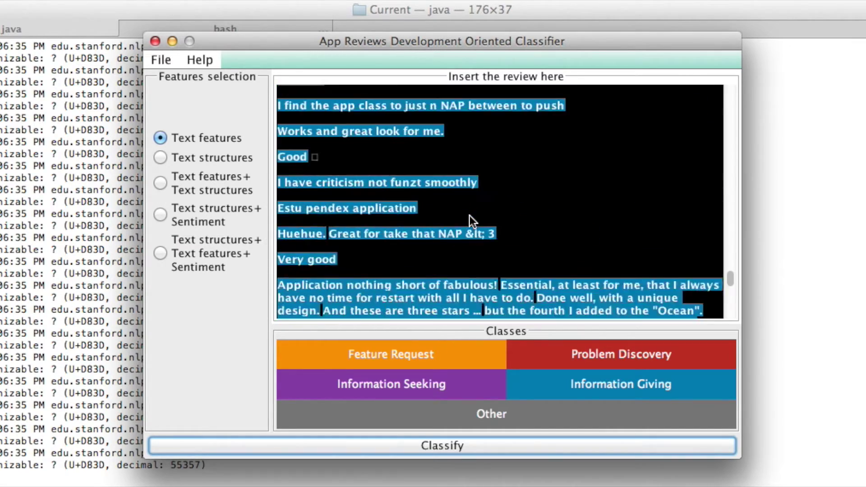
pyautogui.scroll(5, 469, 216)
pyautogui.scroll(2, 469, 216)
pyautogui.scroll(5, 470, 216)
pyautogui.scroll(5, 470, 216)
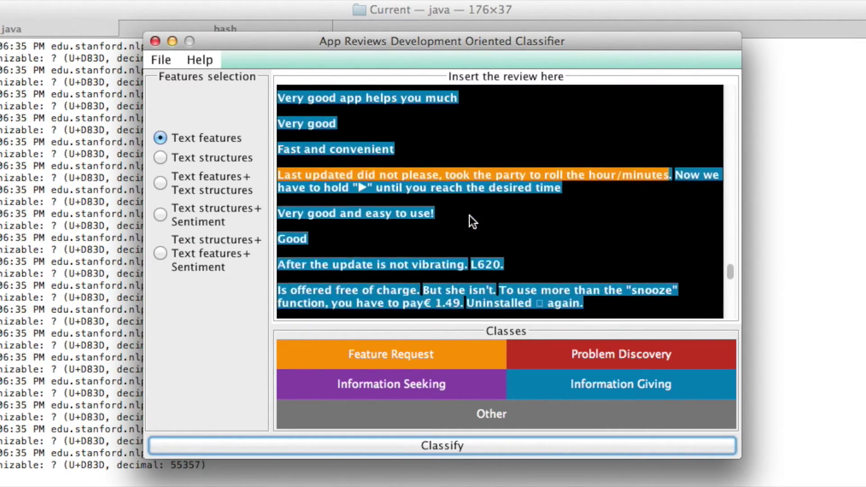
pyautogui.scroll(5, 470, 216)
pyautogui.scroll(5, 470, 221)
pyautogui.scroll(5, 470, 221)
pyautogui.scroll(5, 469, 221)
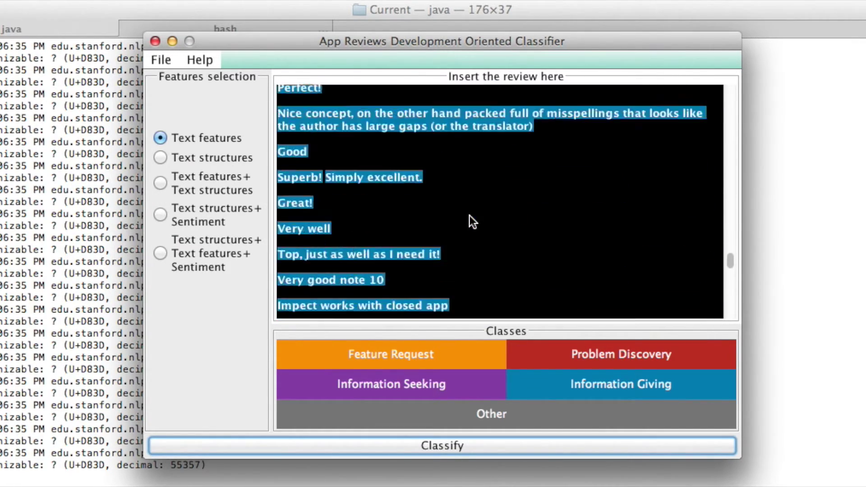
pyautogui.scroll(5, 469, 221)
pyautogui.scroll(5, 470, 216)
pyautogui.scroll(5, 478, 243)
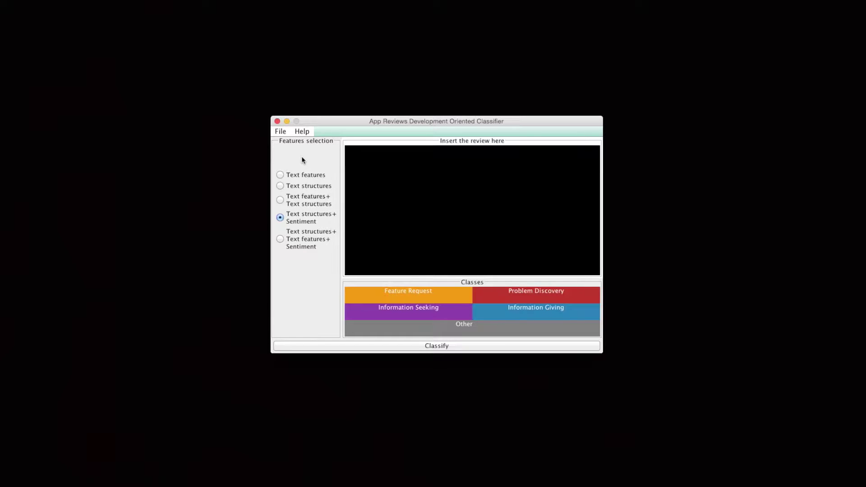
# Start importing Lifelog's Google Play reviews from its pasted link, dated from 2016-06-13
pyautogui.click(281, 131)
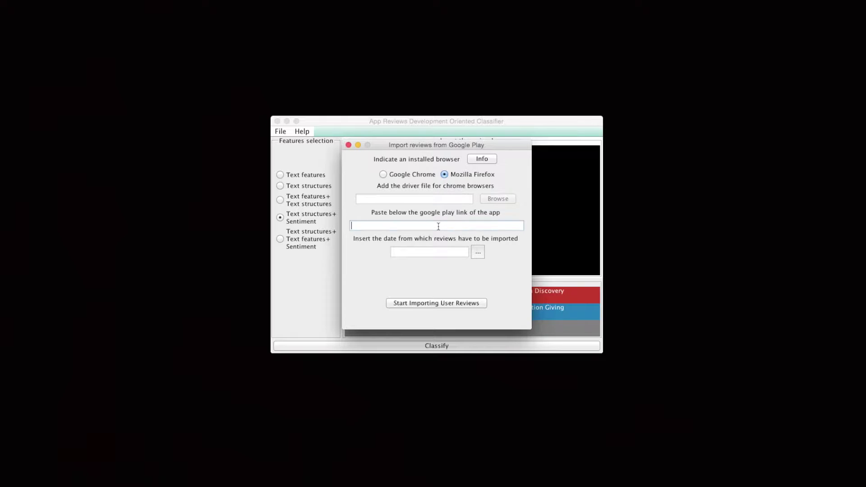
pyautogui.press('cmd+v')
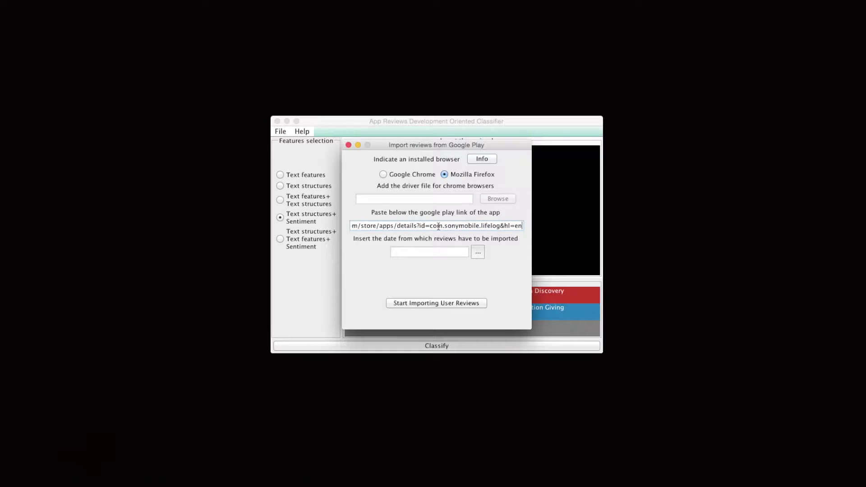
pyautogui.click(479, 252)
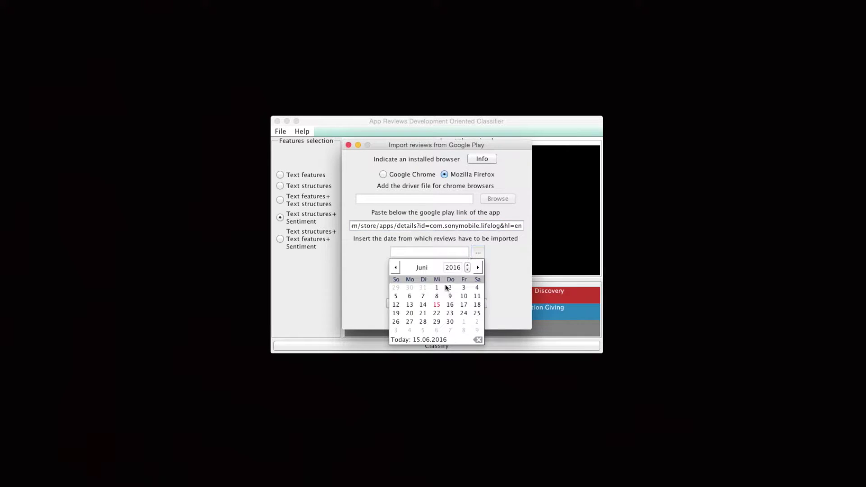
pyautogui.click(415, 303)
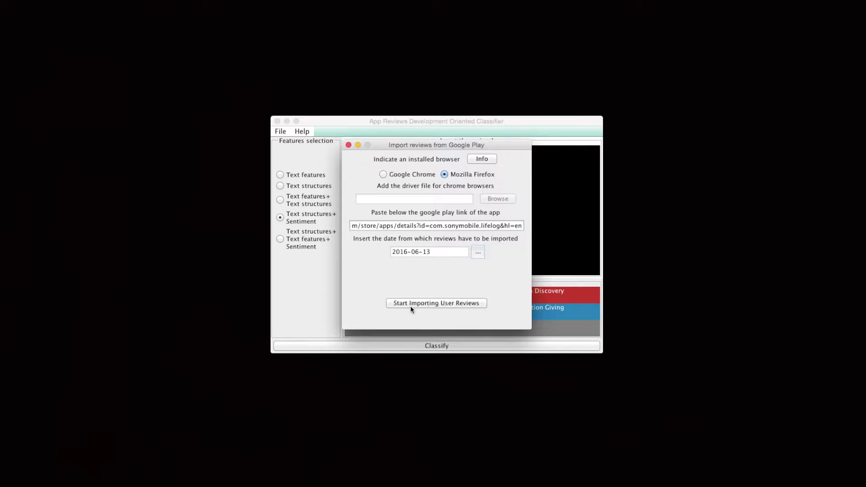
pyautogui.click(447, 307)
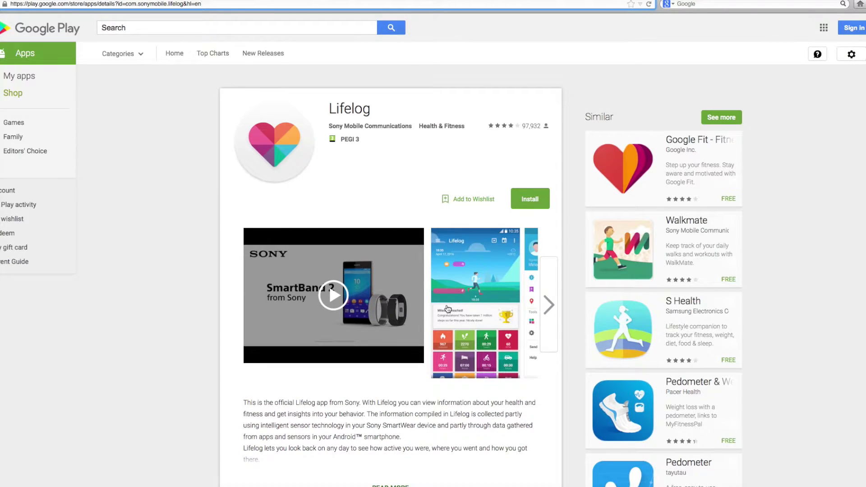
pyautogui.scroll(-10, 446, 309)
pyautogui.scroll(2, 448, 309)
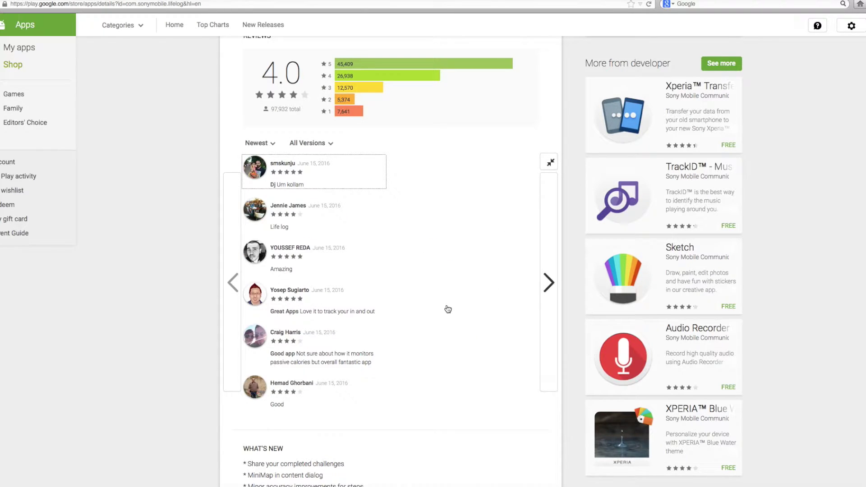
# Advance through six batches of newest Lifelog reviews and load them into ARdoc
pyautogui.press('Right')
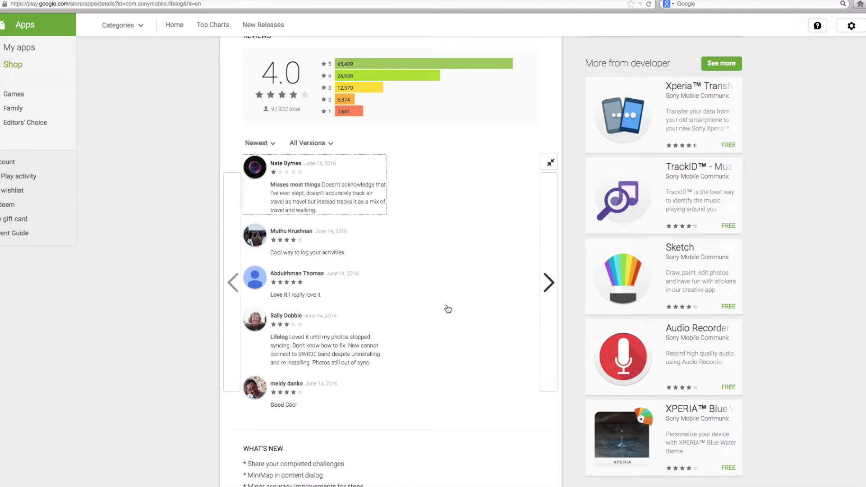
pyautogui.press('Right')
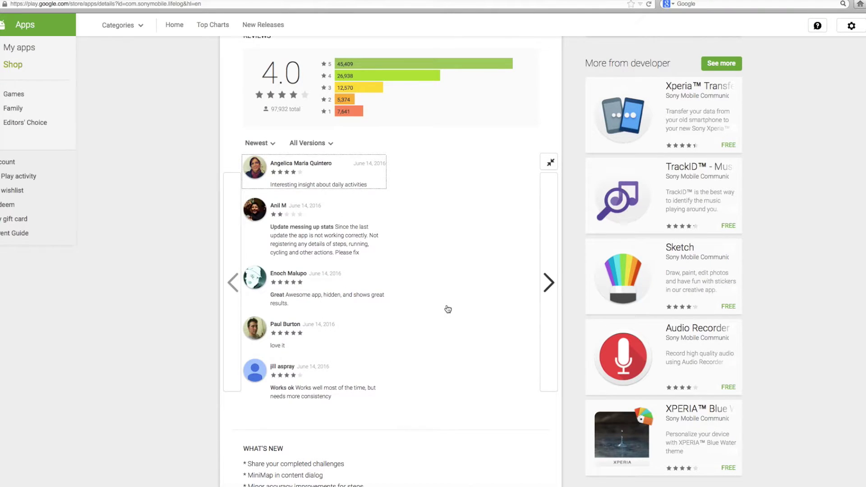
pyautogui.press('Right')
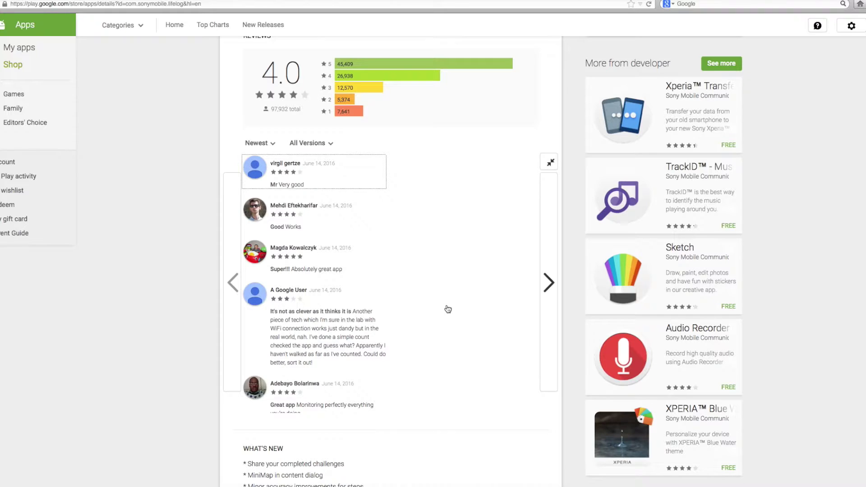
pyautogui.press('Right')
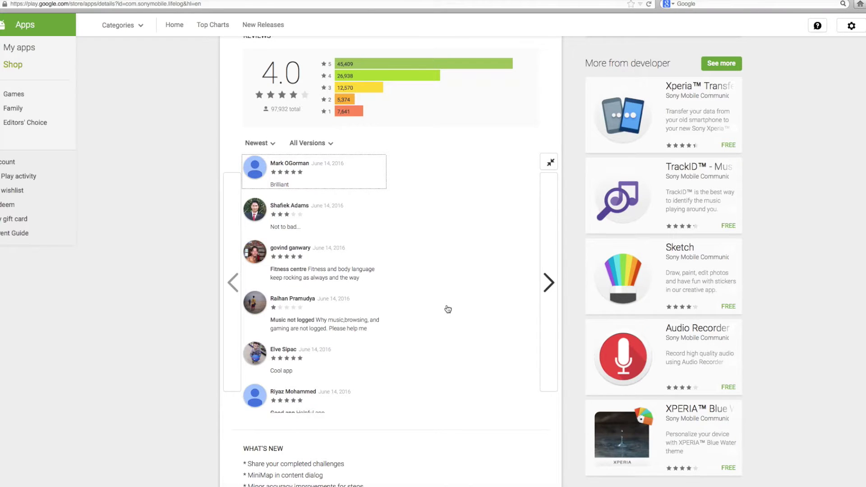
pyautogui.press('Right')
pyautogui.press('Right')
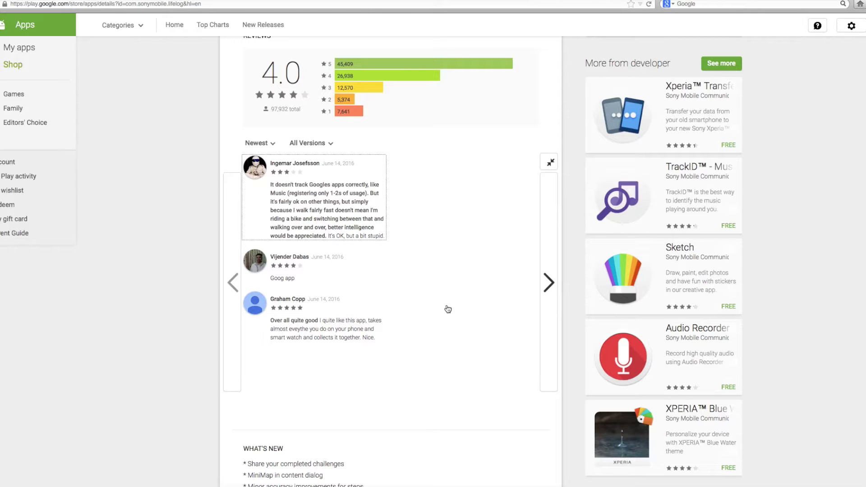
pyautogui.press('Right')
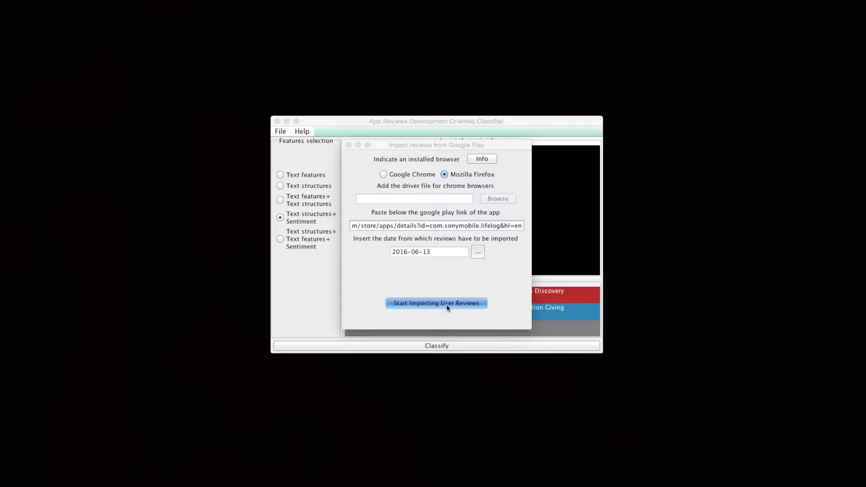
pyautogui.click(450, 304)
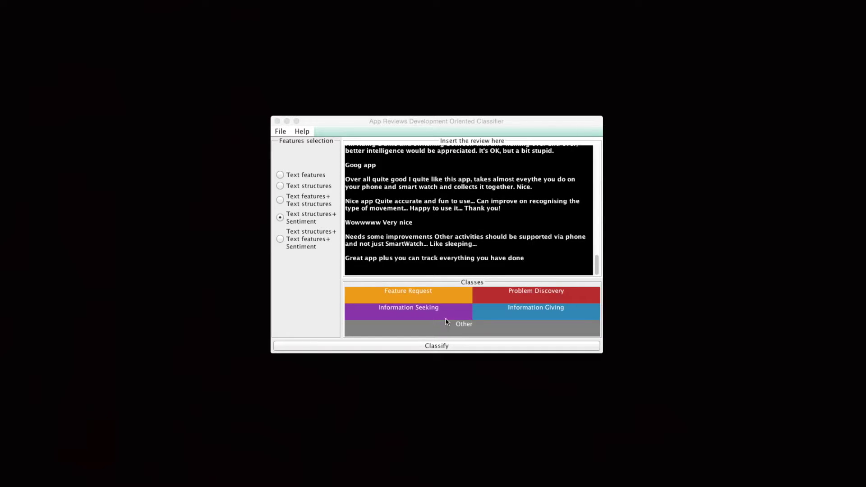
# Classify the imported Lifelog reviews into their colour-coded classes
pyautogui.click(445, 351)
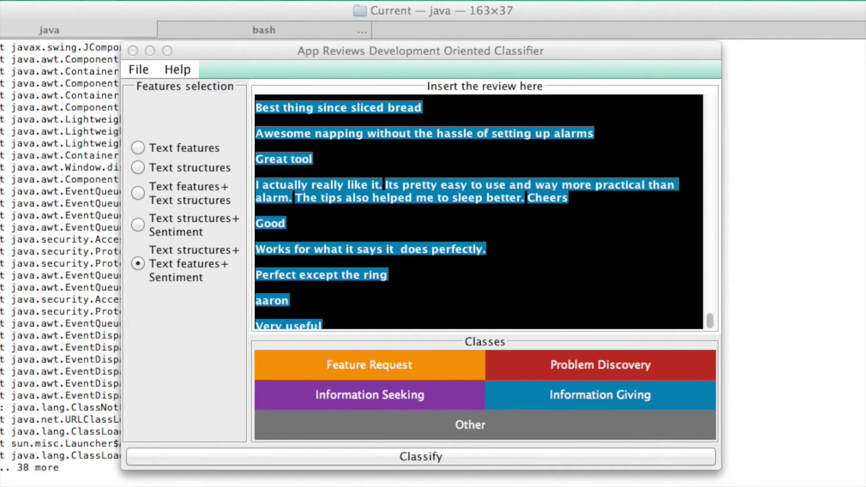
# Save the classification results through File > export to CSV as 'results'
pyautogui.click(136, 72)
pyautogui.click(172, 137)
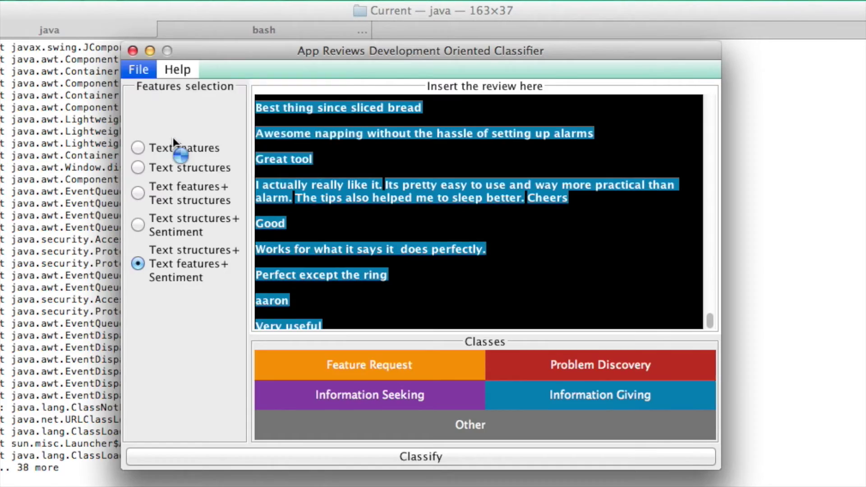
pyautogui.write('results')
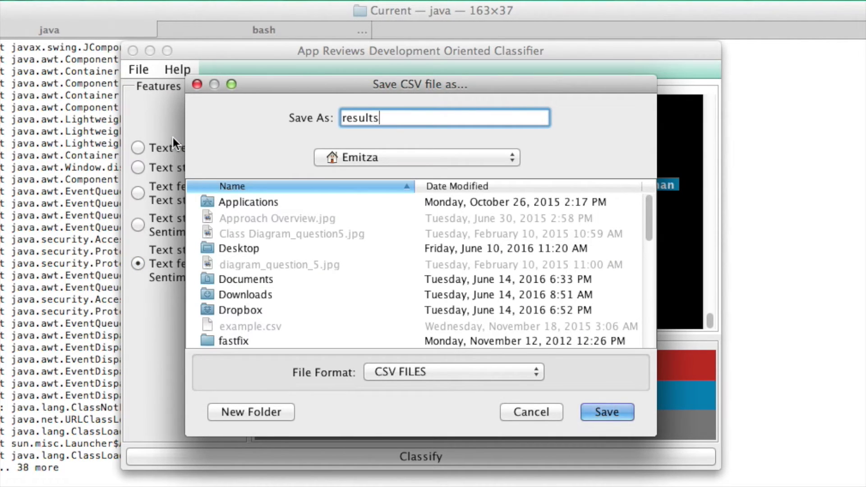
pyautogui.press('Return')
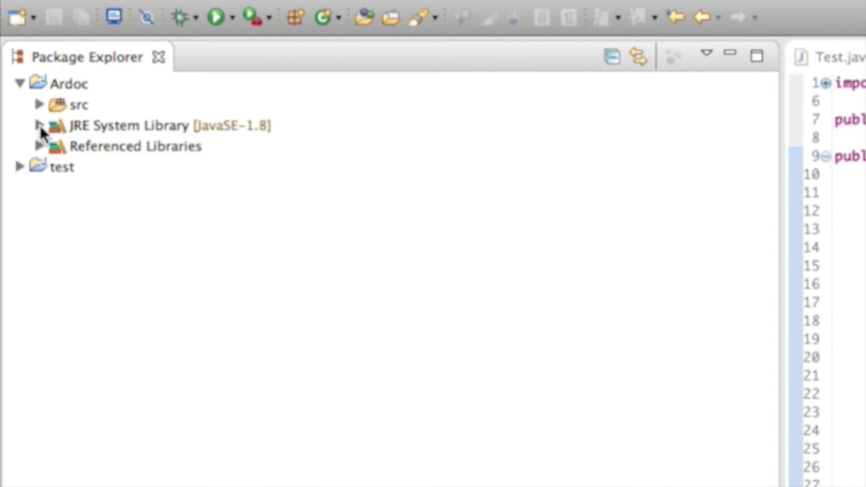
# Expand the Ardoc project's Referenced Libraries to list ARdoc_API.jar and its supporting jars
pyautogui.click(49, 146)
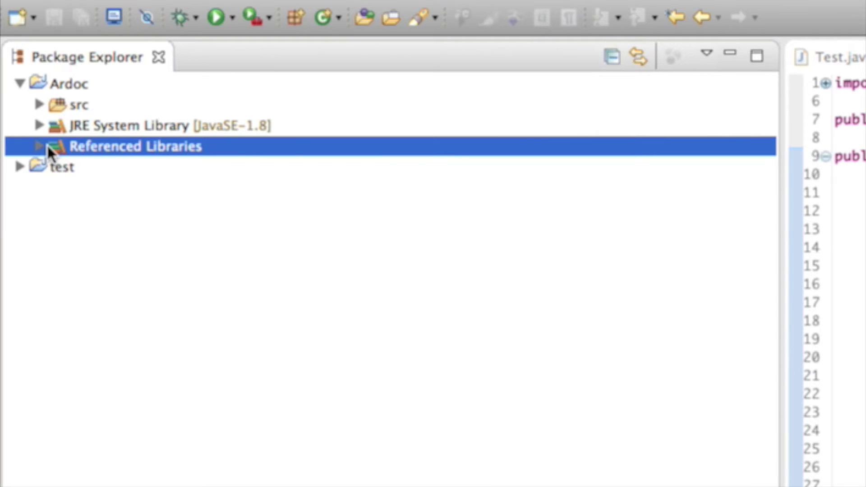
pyautogui.click(145, 289)
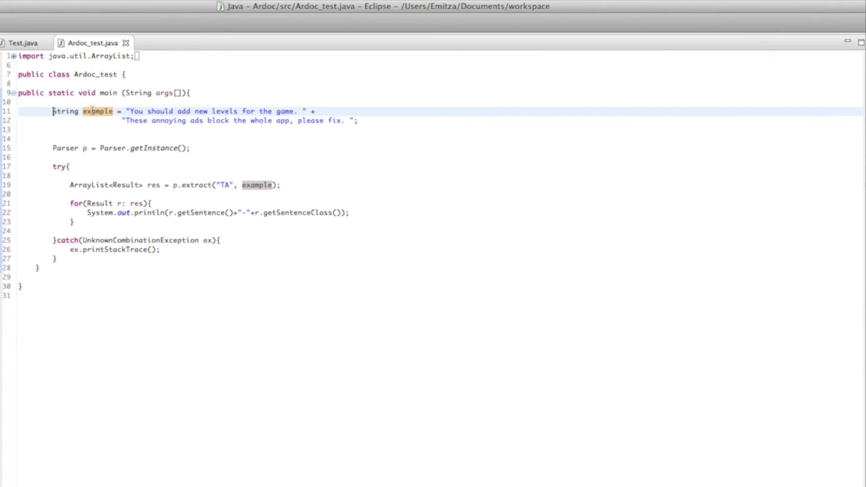
# Highlight the example string, Parser.getInstance, and the extract("TA", example) call in Ardoc_test.java
pyautogui.moveTo(53, 112); pyautogui.dragTo(360, 122)
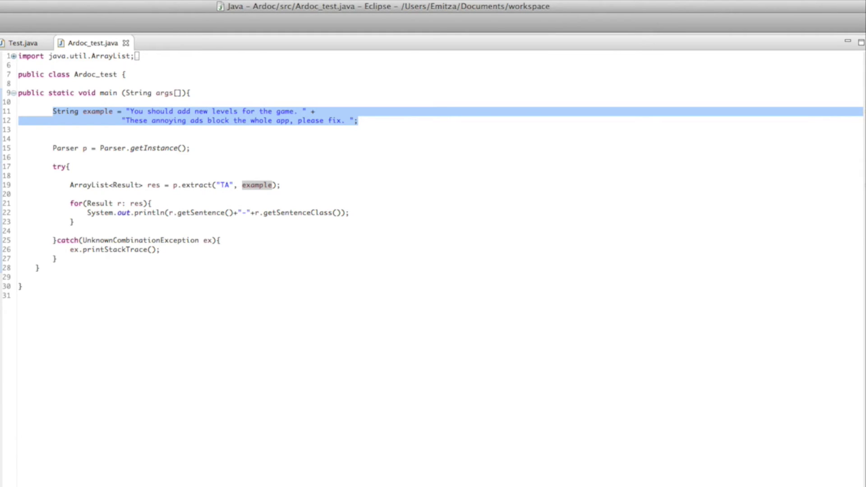
pyautogui.moveTo(53, 148); pyautogui.dragTo(195, 149)
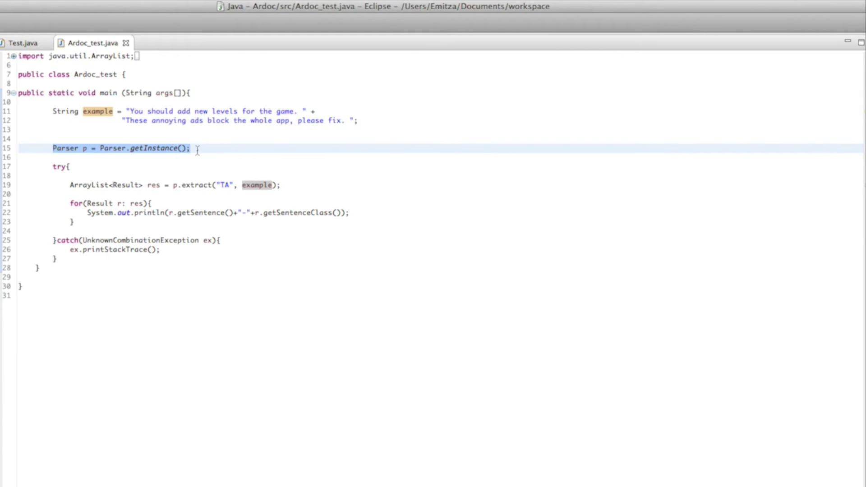
pyautogui.doubleClick(189, 184)
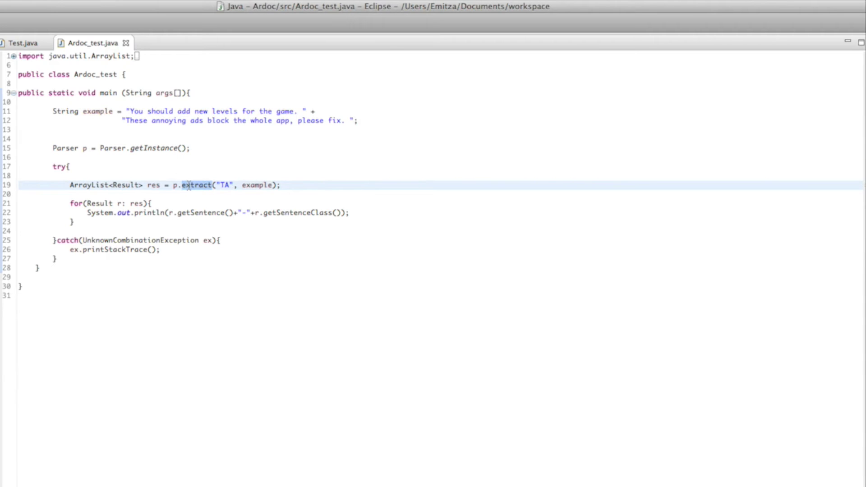
pyautogui.moveTo(216, 185); pyautogui.dragTo(234, 184)
pyautogui.doubleClick(253, 185)
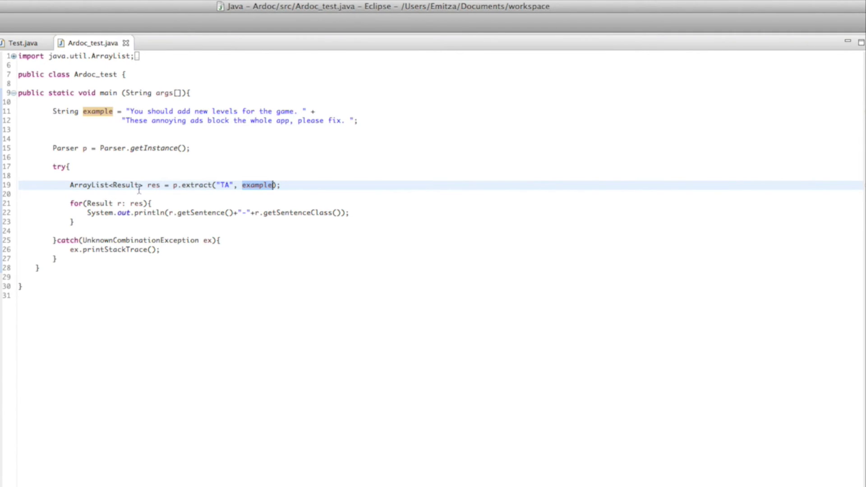
pyautogui.moveTo(217, 185); pyautogui.dragTo(235, 185)
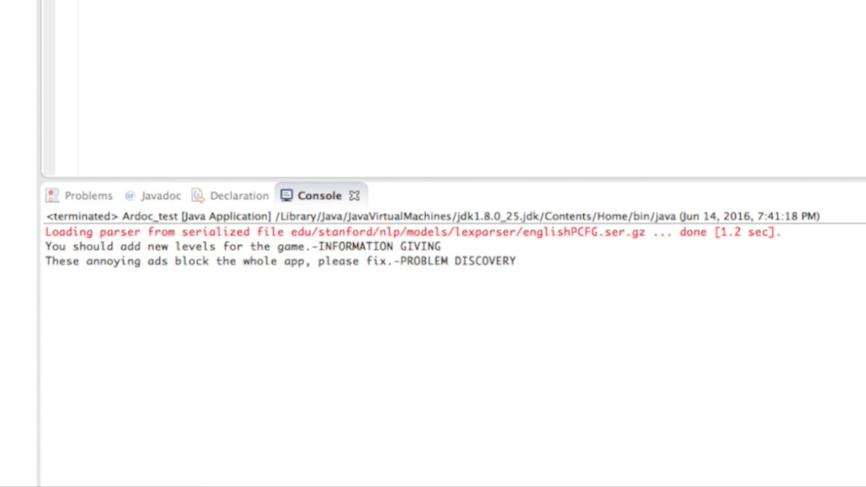
# Highlight 'add new' and its INFORMATION GIVING label in the Ardoc_test console output
pyautogui.moveTo(106, 247); pyautogui.dragTo(175, 248)
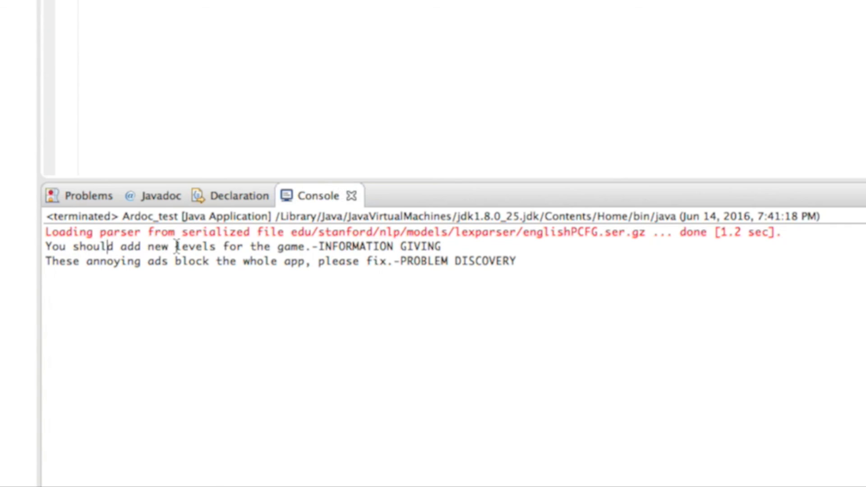
pyautogui.moveTo(320, 247); pyautogui.dragTo(441, 248)
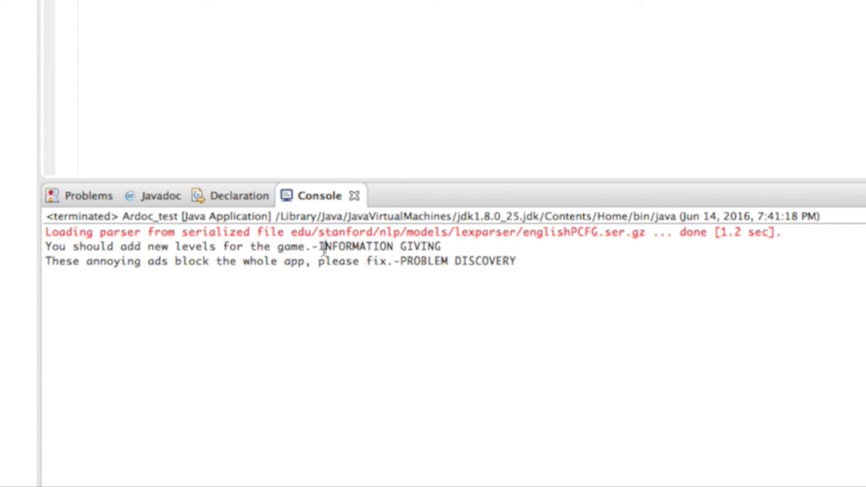